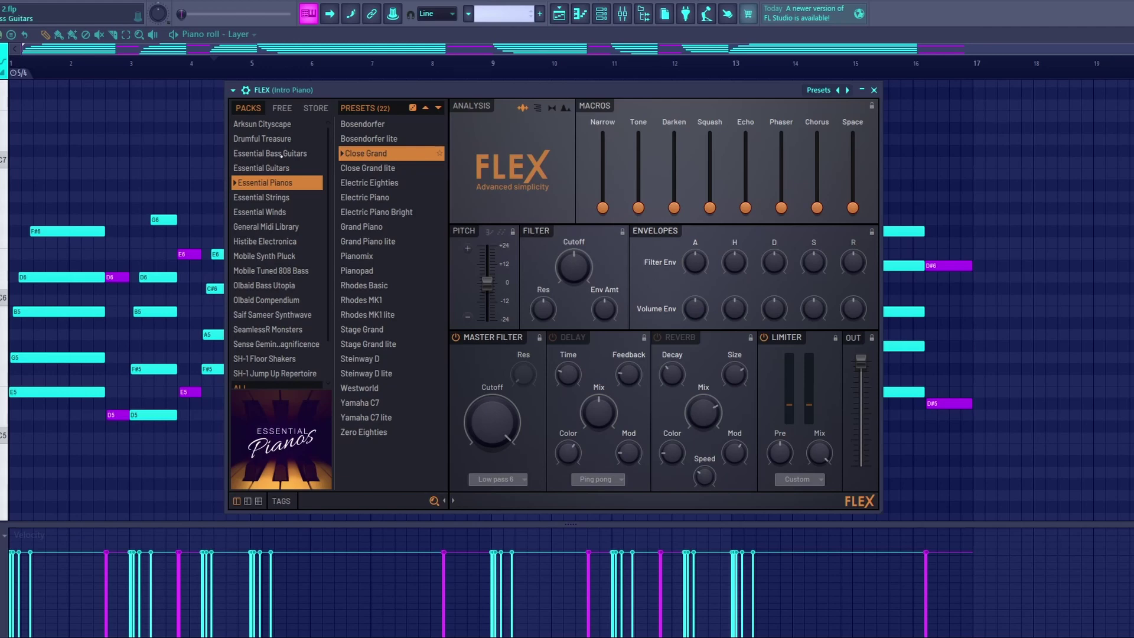
# - Display the presets of all installed FLEX packs in one list and look through it back to its beginning
pyautogui.scroll(-1, 282, 154)
pyautogui.click(266, 351)
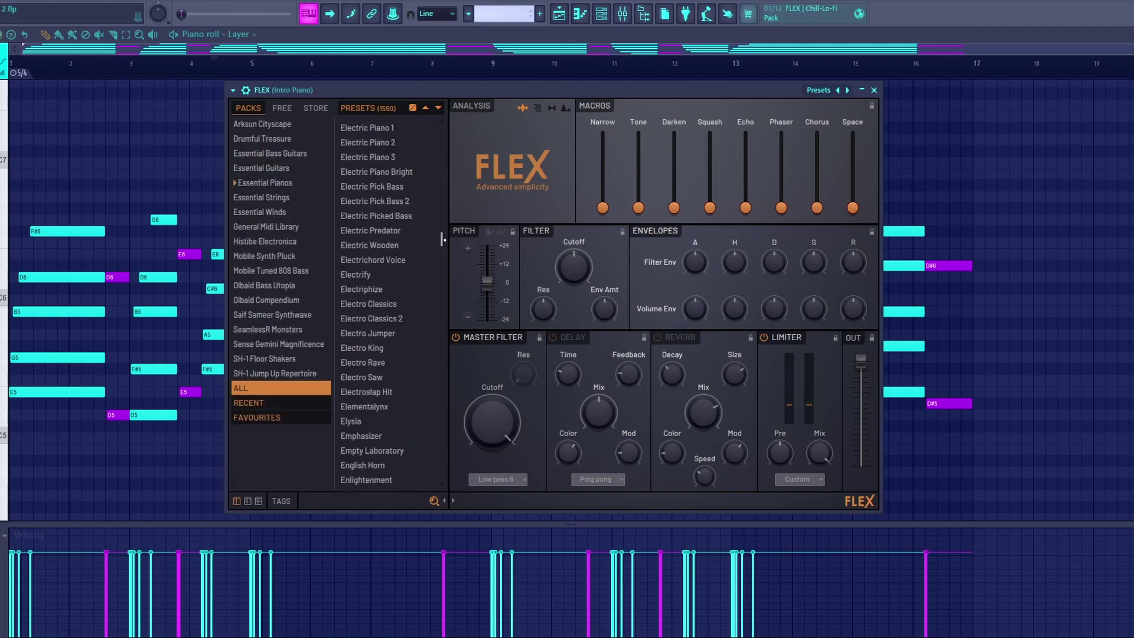
pyautogui.moveTo(441, 238); pyautogui.dragTo(455, 103)
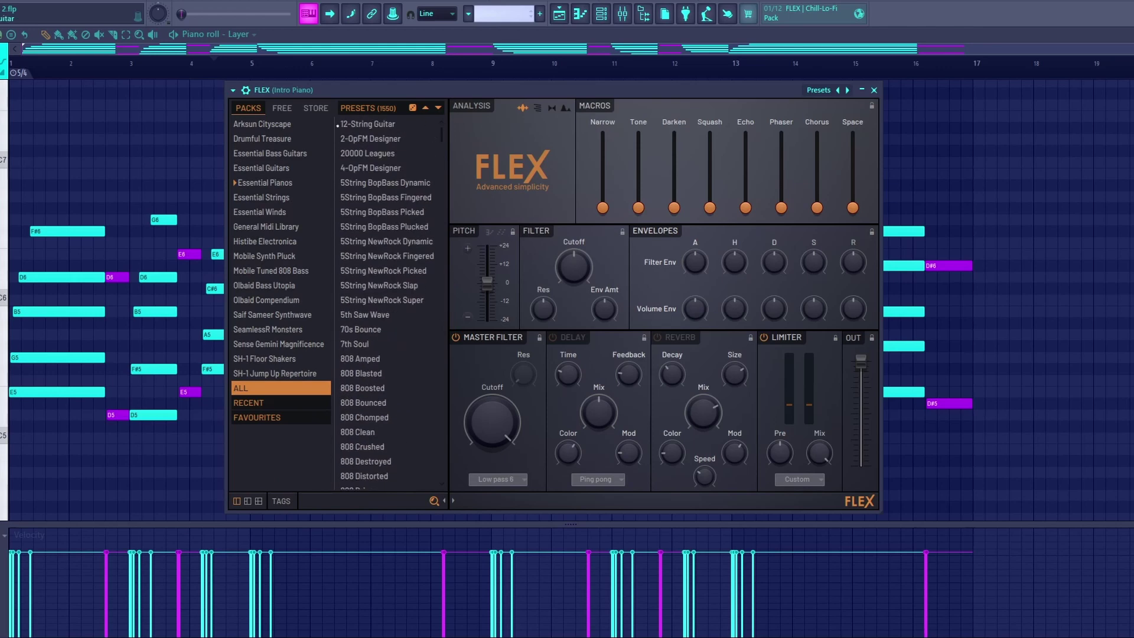
# - Browse the installed packs from Sense Gemini Magnificence and SeamlessR Monsters back to Essential Guitars, viewing each pack's presets
pyautogui.click(256, 358)
pyautogui.click(254, 342)
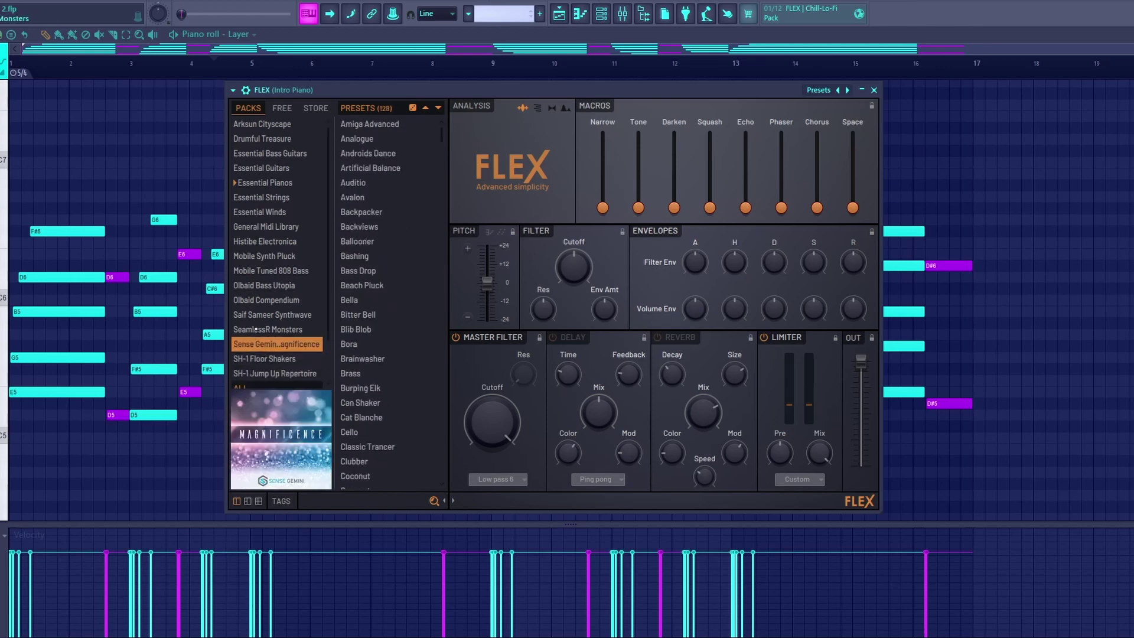
pyautogui.click(256, 329)
pyautogui.click(259, 300)
pyautogui.click(261, 286)
pyautogui.click(265, 256)
pyautogui.click(266, 168)
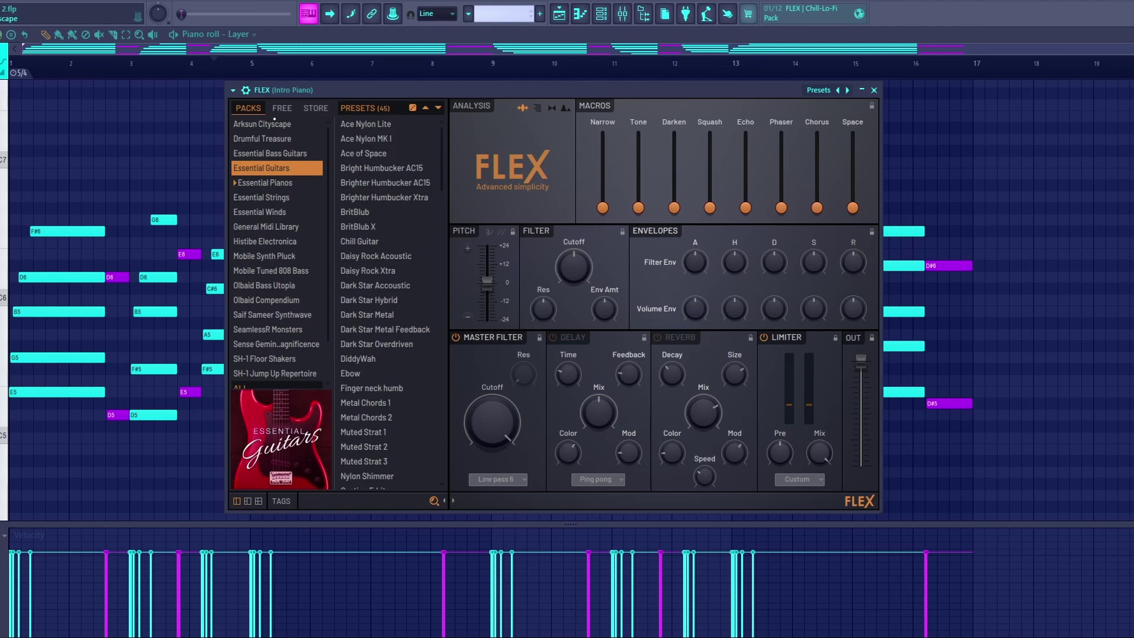
# - Browse the packs for sale in the FLEX store through Jayce Lewis Drumsliced, and return to the installed packs
pyautogui.click(309, 109)
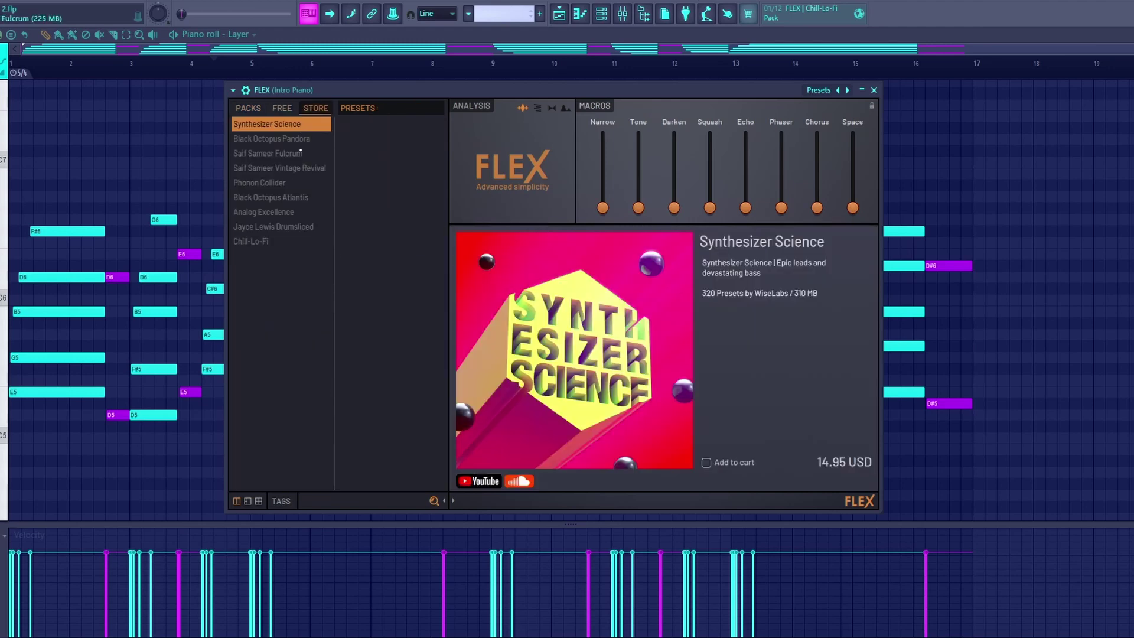
pyautogui.press('Down')
pyautogui.press('Down')
pyautogui.click(282, 170)
pyautogui.click(285, 198)
pyautogui.click(283, 226)
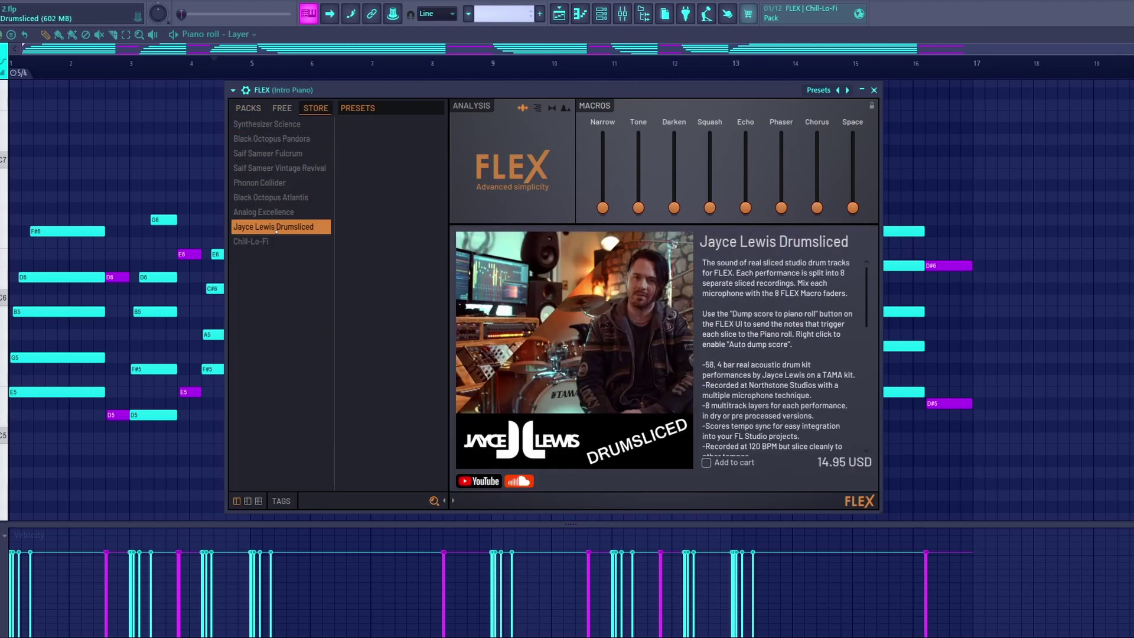
pyautogui.click(249, 108)
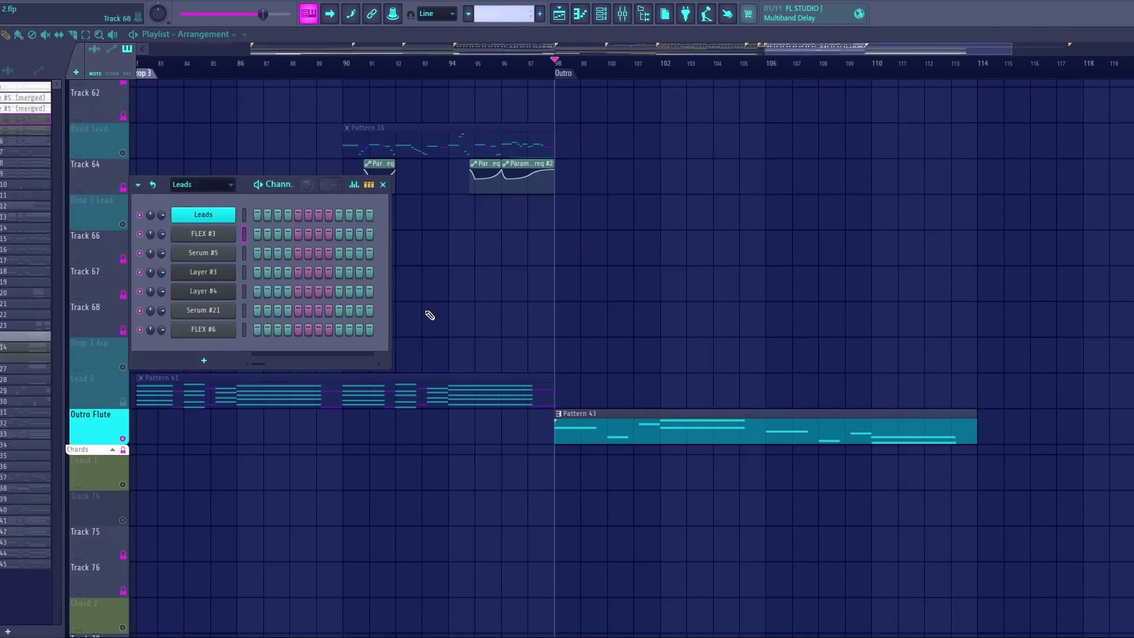
# - Examine the FLEX instances and presets used for the song's Outro Flute, Outro Violins and Trombones channels
pyautogui.click(226, 332)
pyautogui.moveTo(296, 54); pyautogui.dragTo(549, 141)
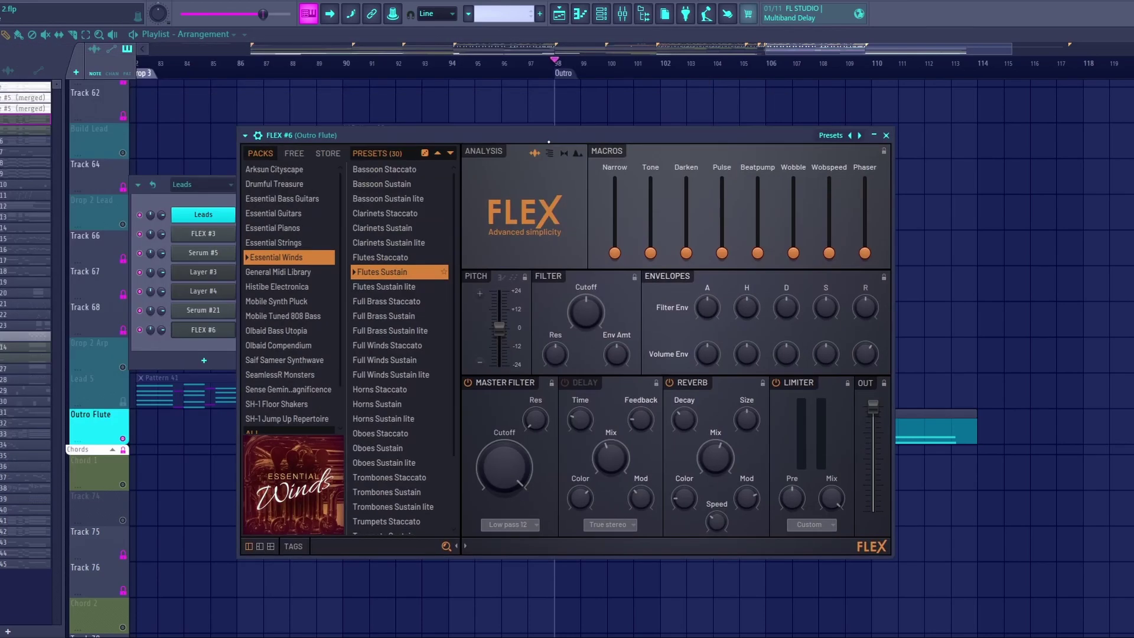
pyautogui.press('q')
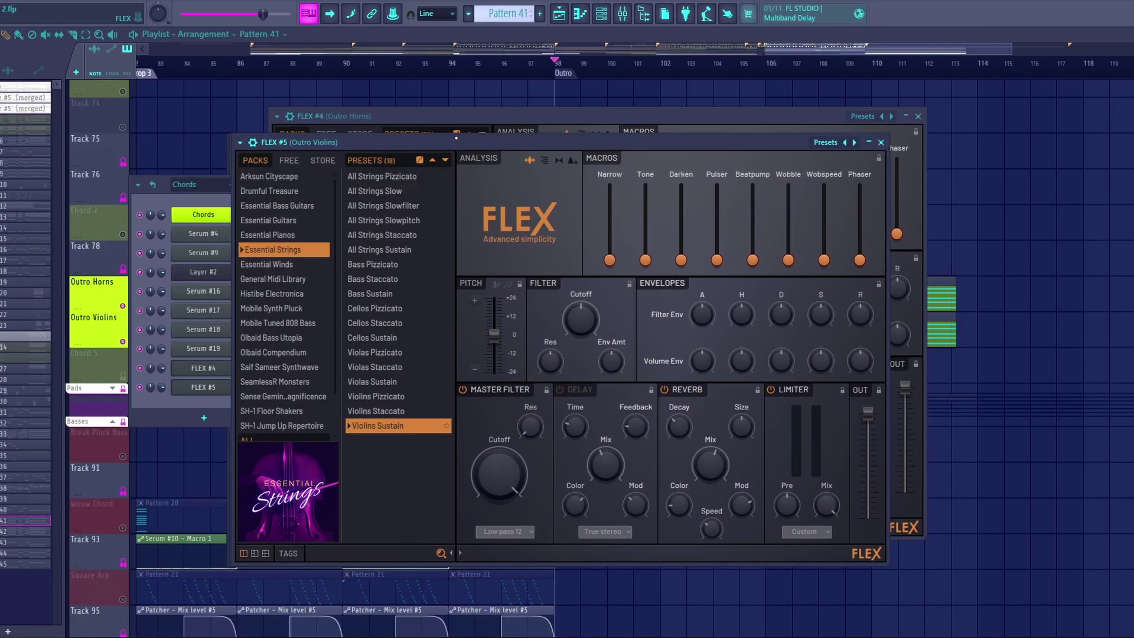
pyautogui.moveTo(457, 137); pyautogui.dragTo(492, 128)
pyautogui.press('q')
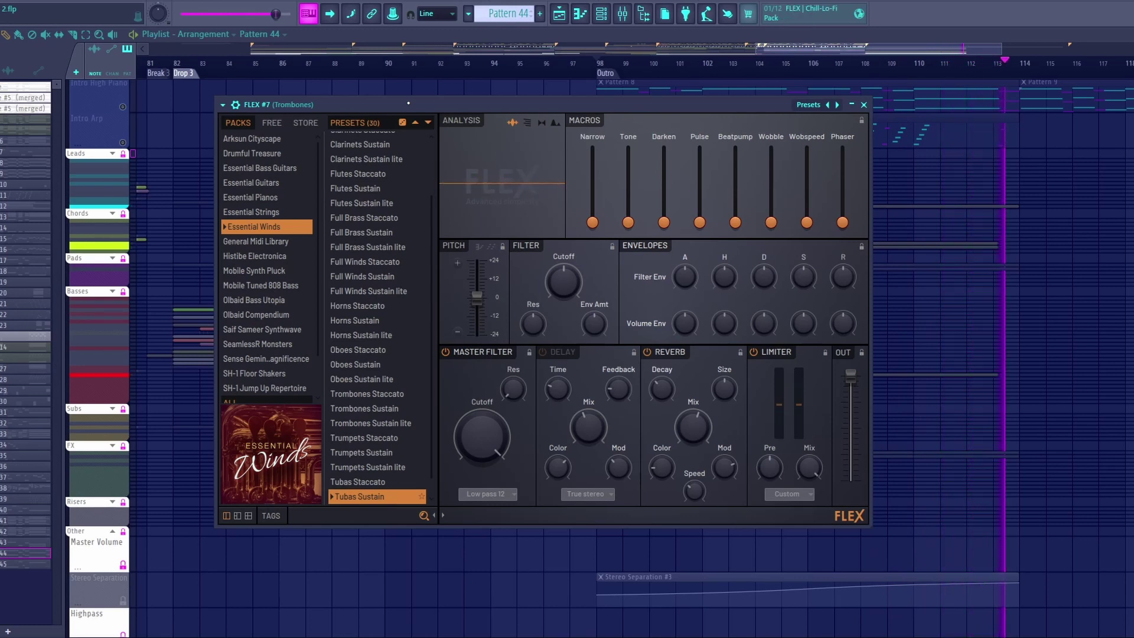
pyautogui.press('space')
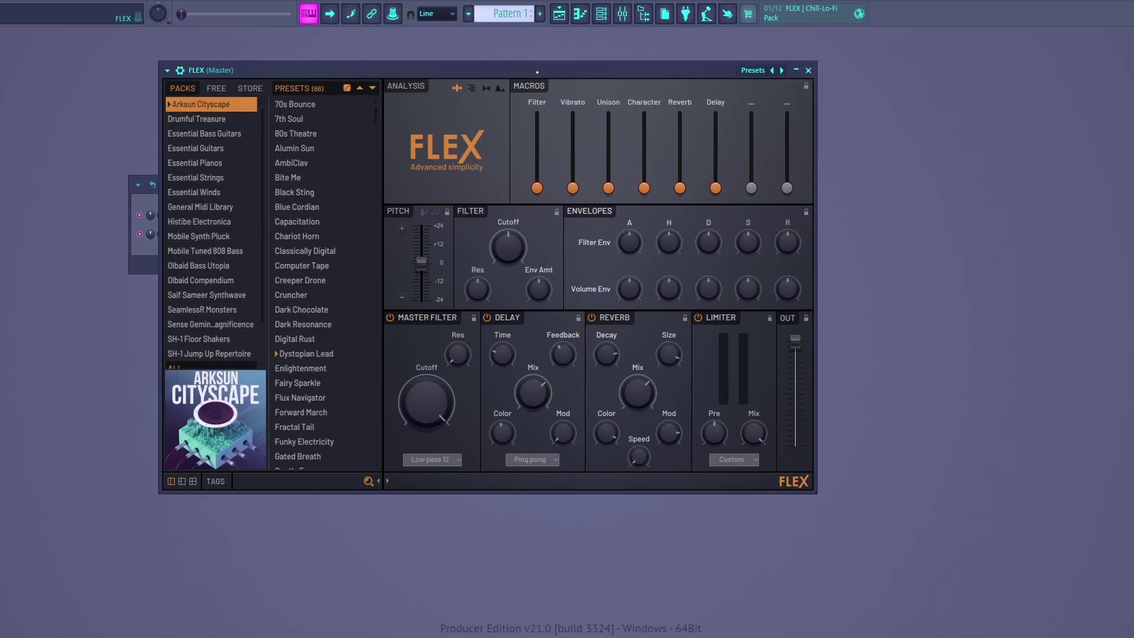
# - Audition kick, percussion and hi-hat presets from the Drumful Treasure pack, including Quantime Percussions
pyautogui.press('space')
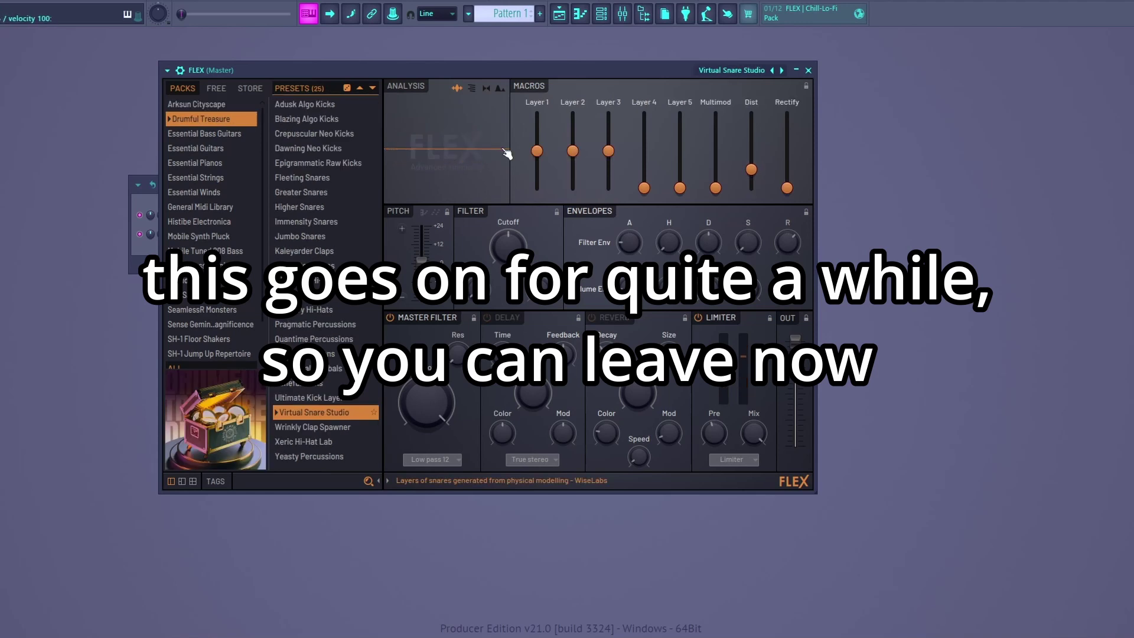
pyautogui.click(308, 148)
pyautogui.click(317, 134)
pyautogui.click(315, 337)
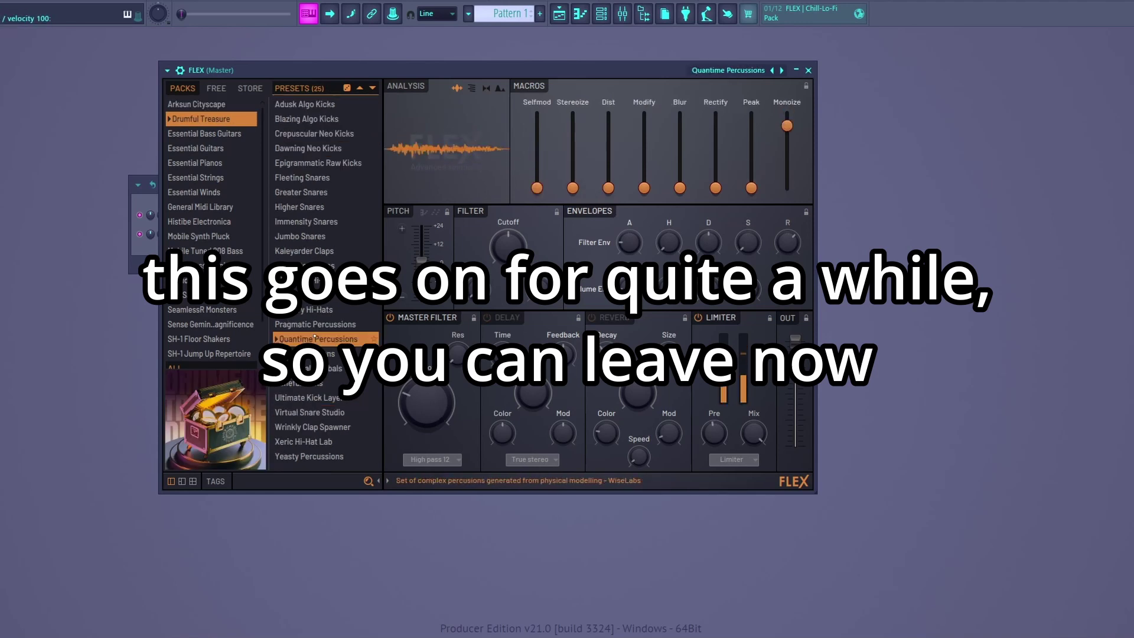
pyautogui.click(316, 310)
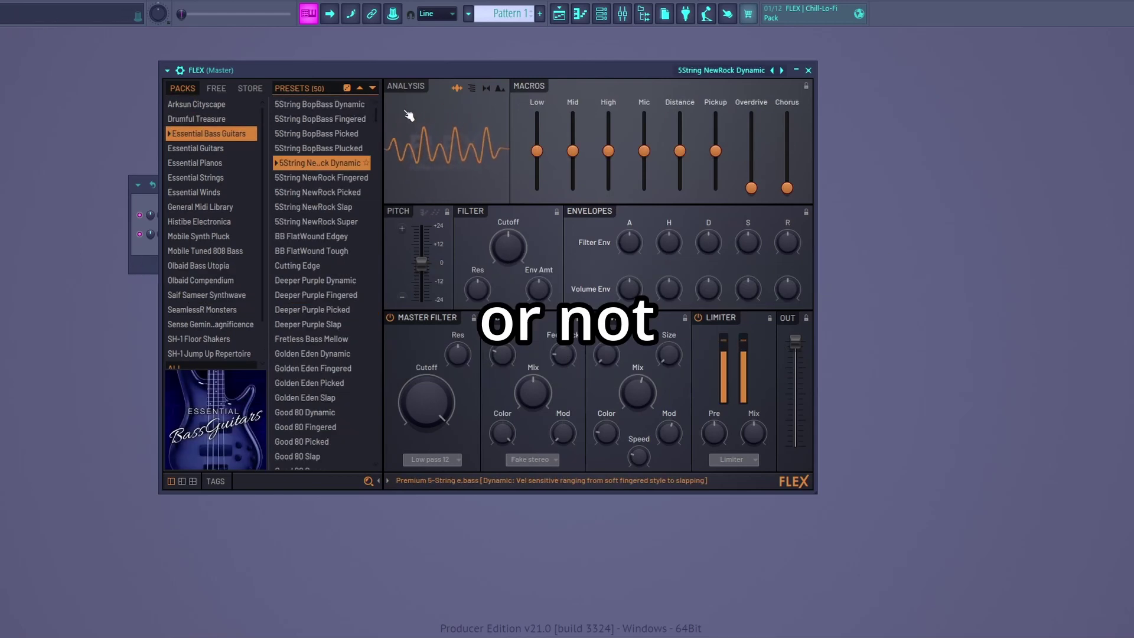
# - Audition sounds from the Essential Bass Guitars, Essential Pianos and Essential Strings packs, including the Grand Piano preset
pyautogui.press('Down')
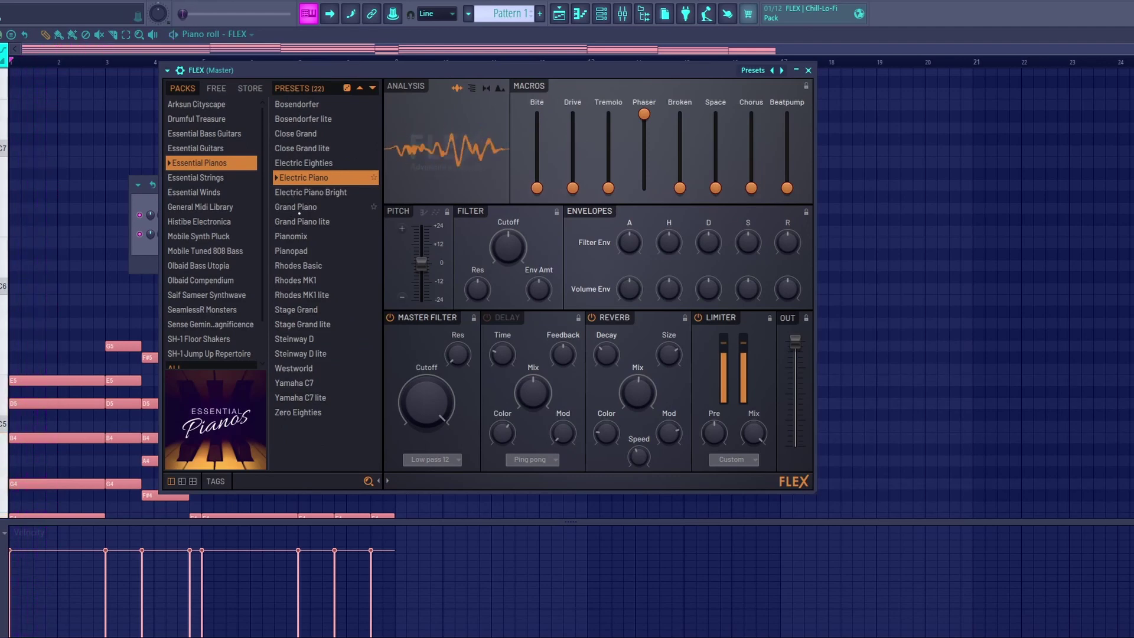
pyautogui.click(292, 207)
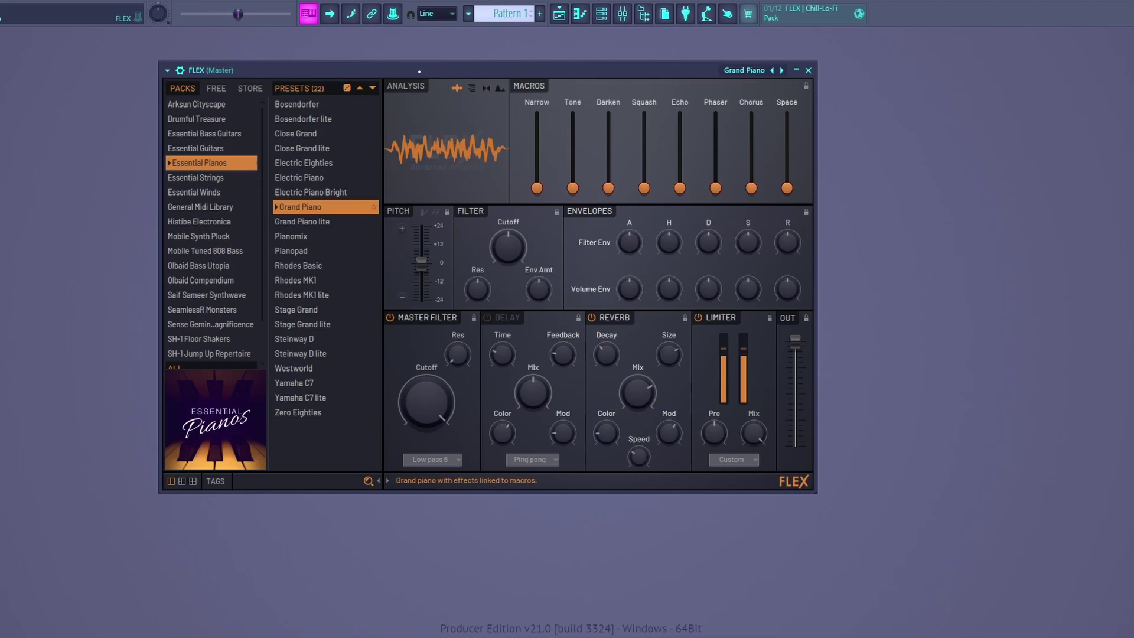
pyautogui.click(201, 177)
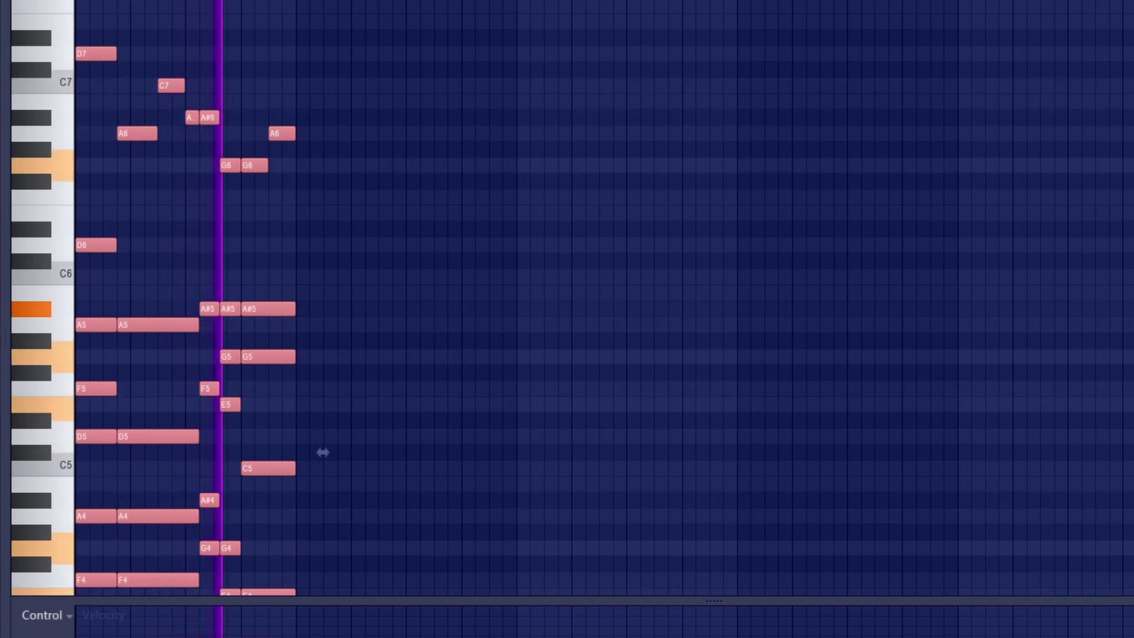
pyautogui.press('space')
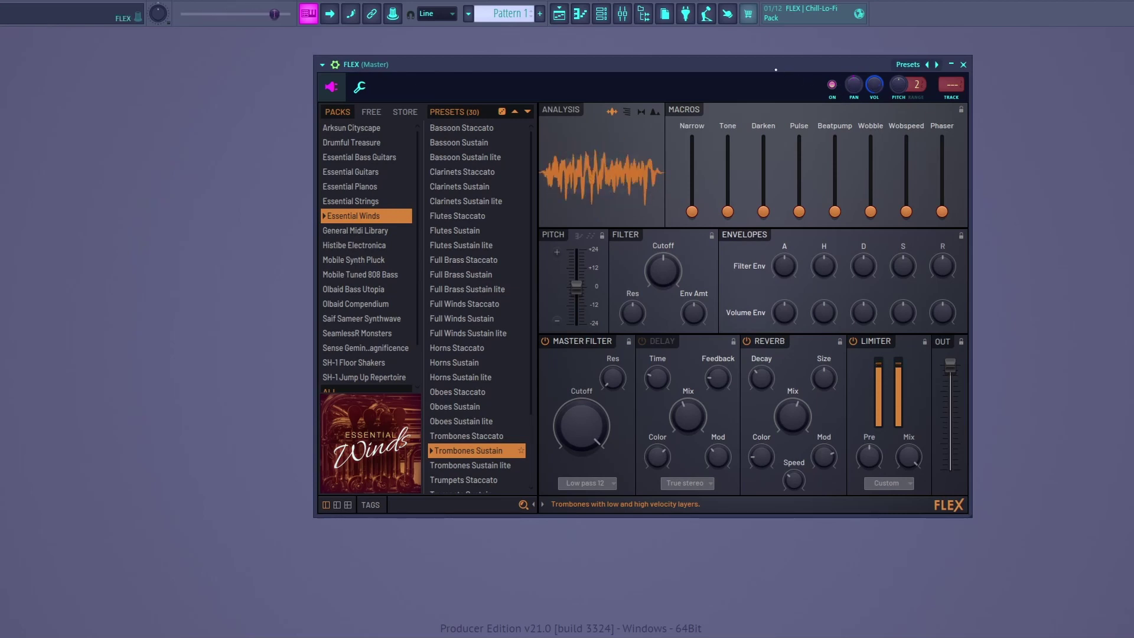
# - Show the channel rack and audition the Car-Pass, Carillon and Cowbell presets of the General Midi Library with the pattern
pyautogui.click(604, 15)
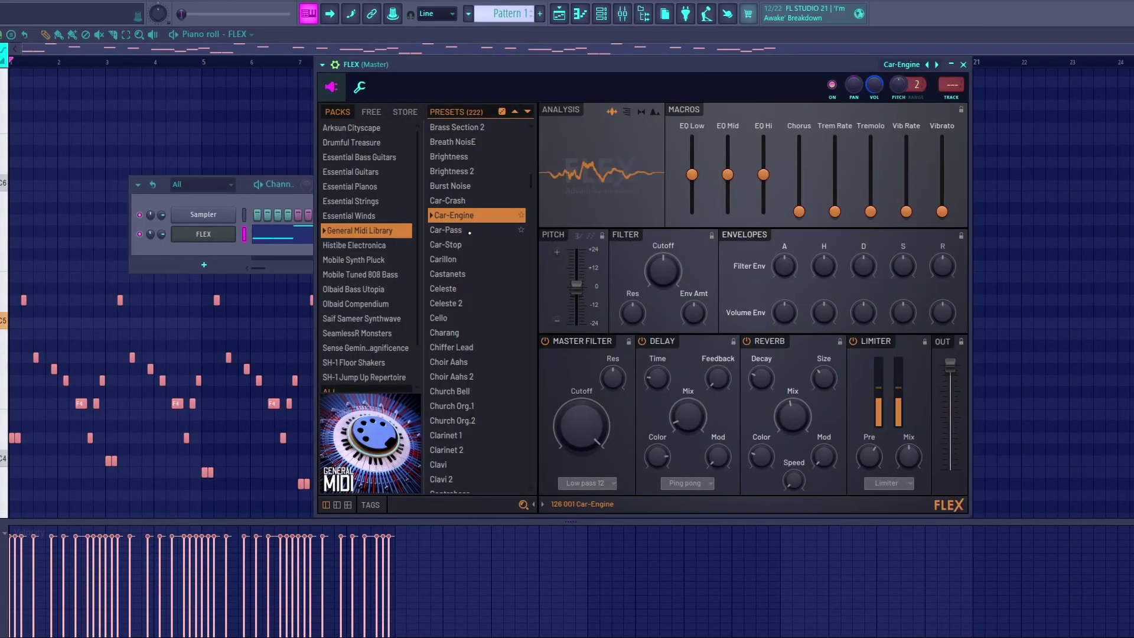
pyautogui.click(470, 231)
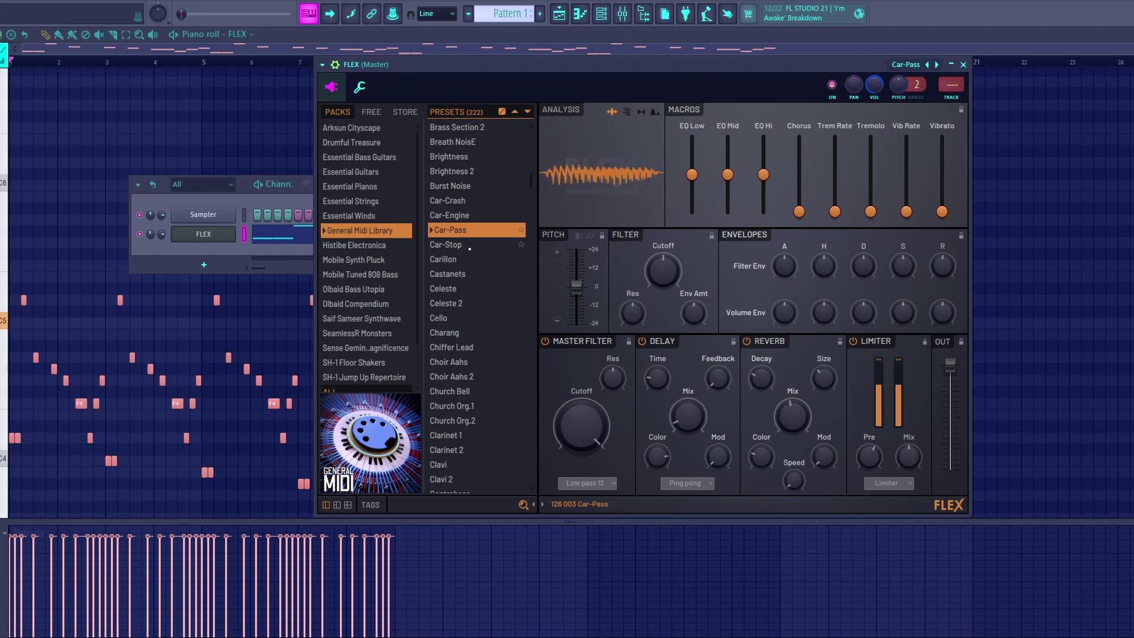
pyautogui.click(466, 258)
pyautogui.scroll(-5, 461, 277)
pyautogui.press('space')
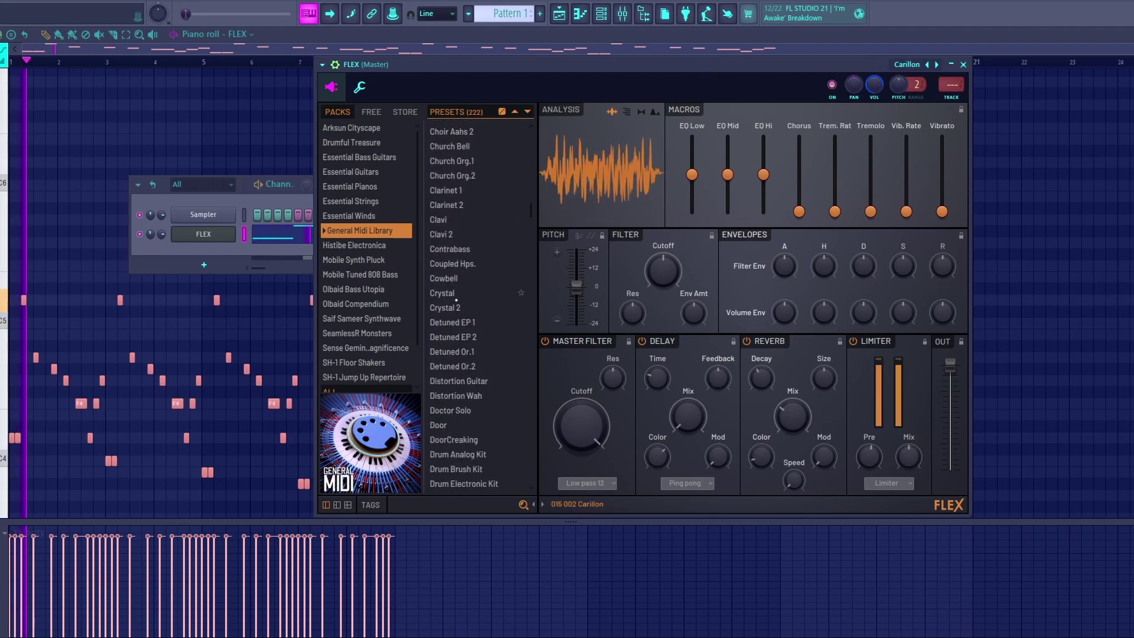
pyautogui.click(457, 278)
pyautogui.press('space')
# - Audition the Electric Finger Bass, Fretless Bass and Harmonica presets from the General Midi Library
pyautogui.scroll(-5, 457, 413)
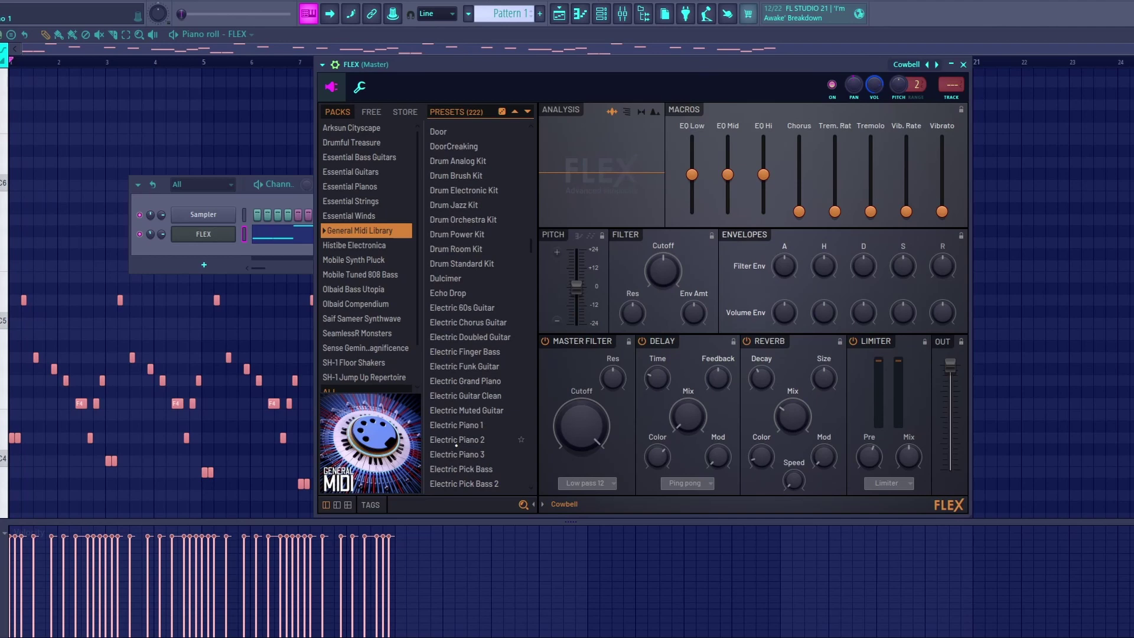
pyautogui.click(469, 341)
pyautogui.scroll(-4, 470, 372)
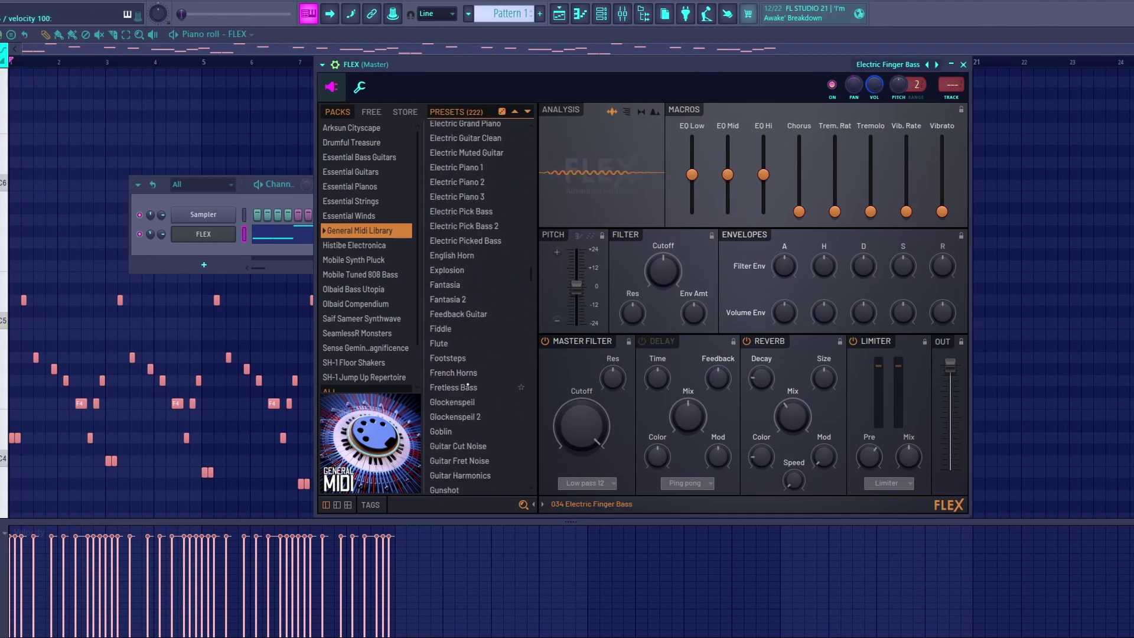
pyautogui.click(460, 387)
pyautogui.scroll(-4, 461, 407)
pyautogui.click(454, 351)
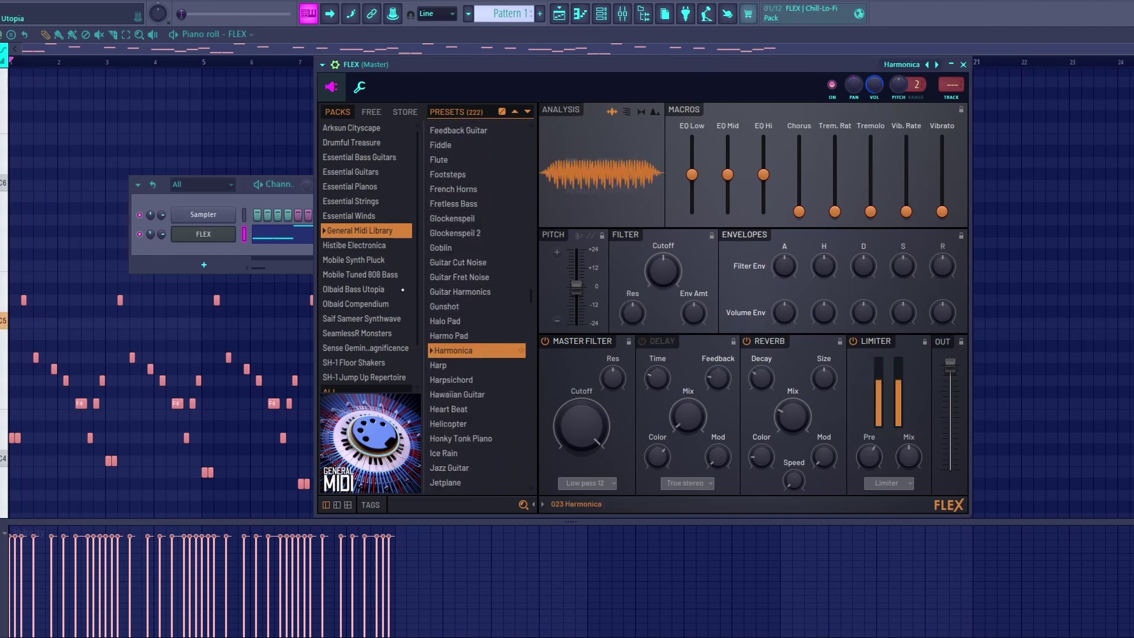
# - Try out one preset each from the Mobile Synth Pluck and Mobile Tuned 808 Bass packs
pyautogui.click(372, 260)
pyautogui.click(460, 218)
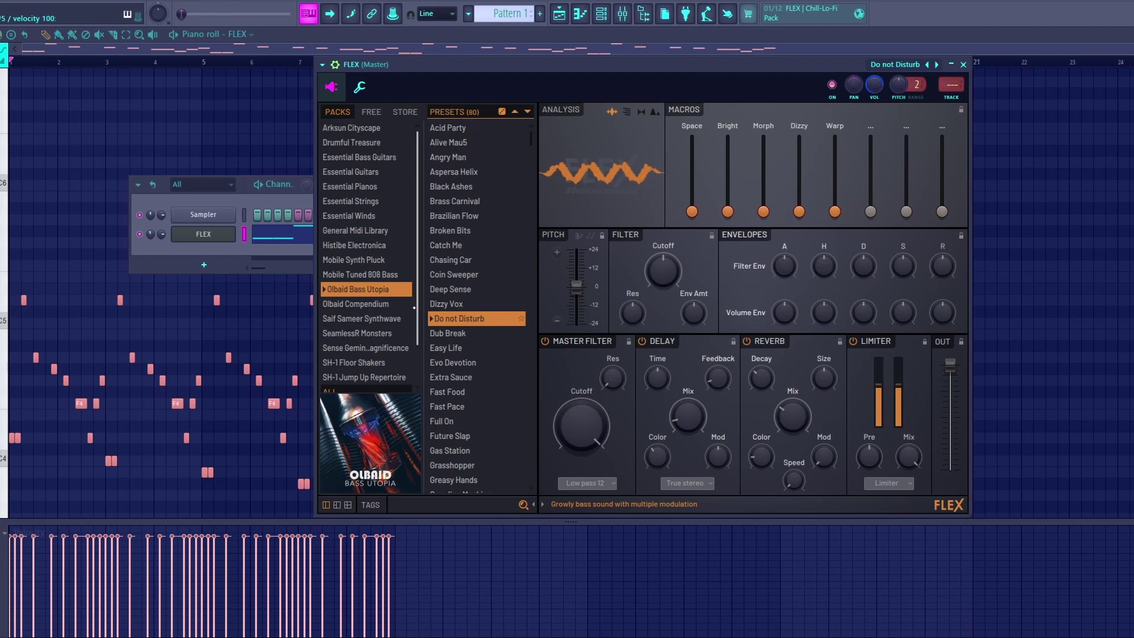
pyautogui.click(348, 275)
pyautogui.click(480, 173)
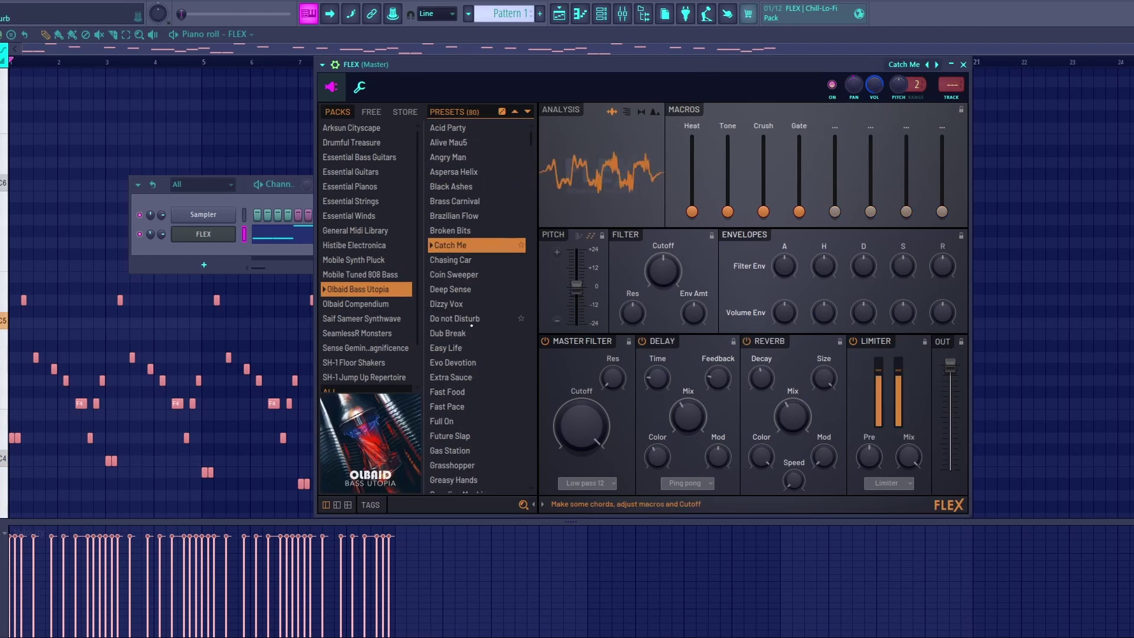
# - Audition the Ibanez Memory, Last Step and Kinetic Game presets from the Olbaid Bass Utopia pack
pyautogui.scroll(-6, 471, 325)
pyautogui.click(468, 323)
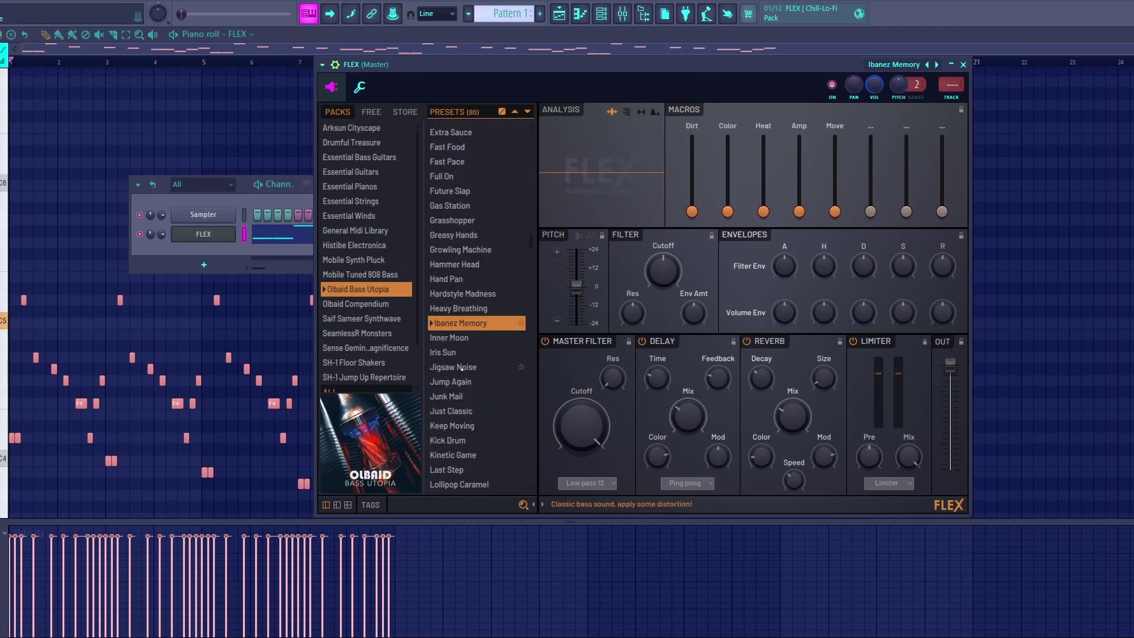
pyautogui.scroll(-3, 461, 368)
pyautogui.click(451, 348)
pyautogui.click(450, 333)
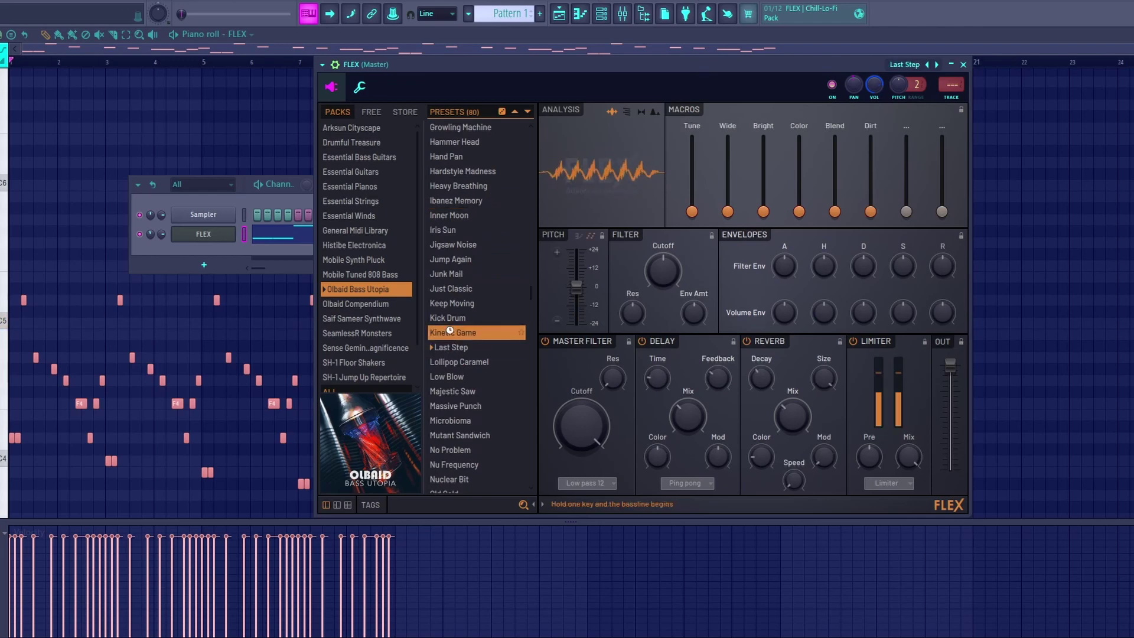
# - Audition the Red Hot and Rebel Laser presets and one further down the Olbaid Bass Utopia list
pyautogui.scroll(-6, 458, 354)
pyautogui.click(462, 367)
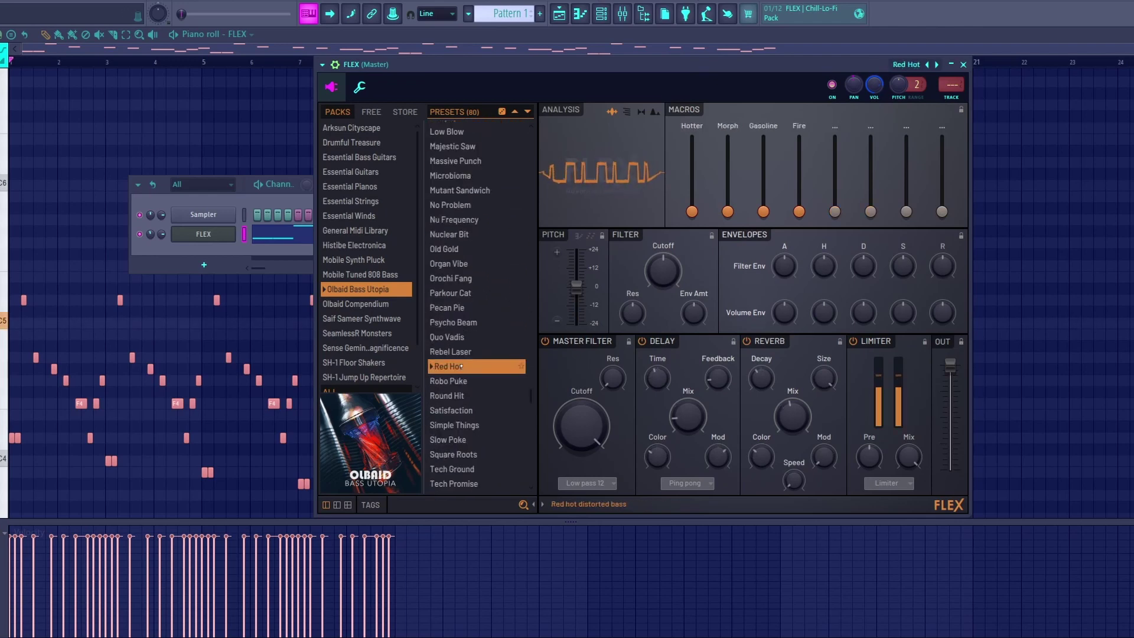
pyautogui.click(461, 351)
pyautogui.scroll(-4, 461, 343)
pyautogui.click(460, 359)
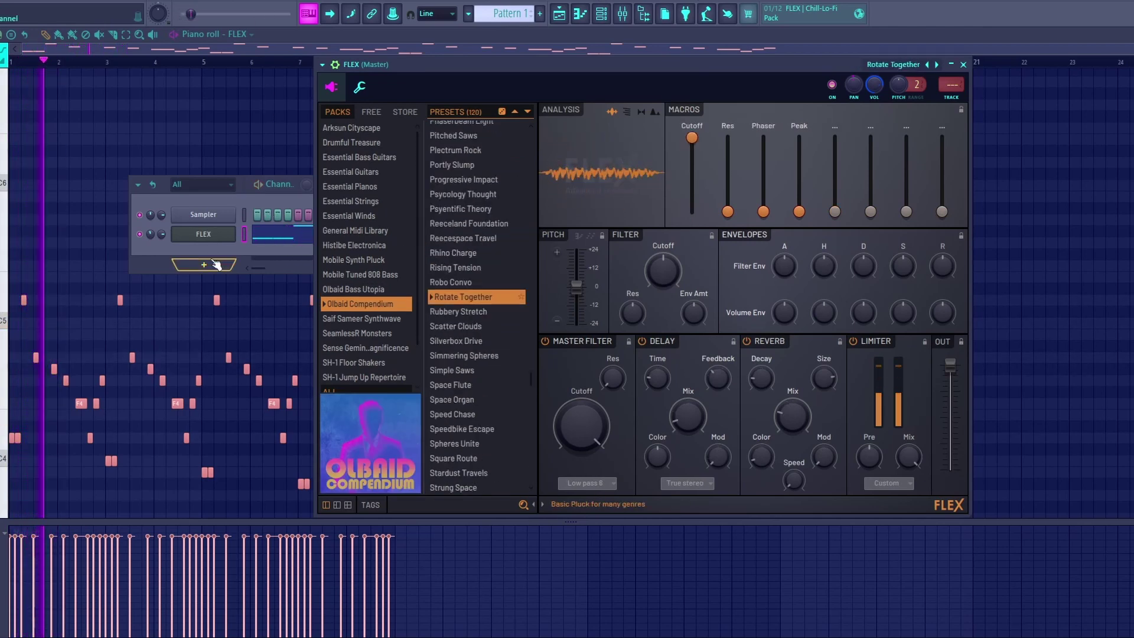
# - Look through the Saif Sameer Synthwave presets and load Hyper Start
pyautogui.click(211, 239)
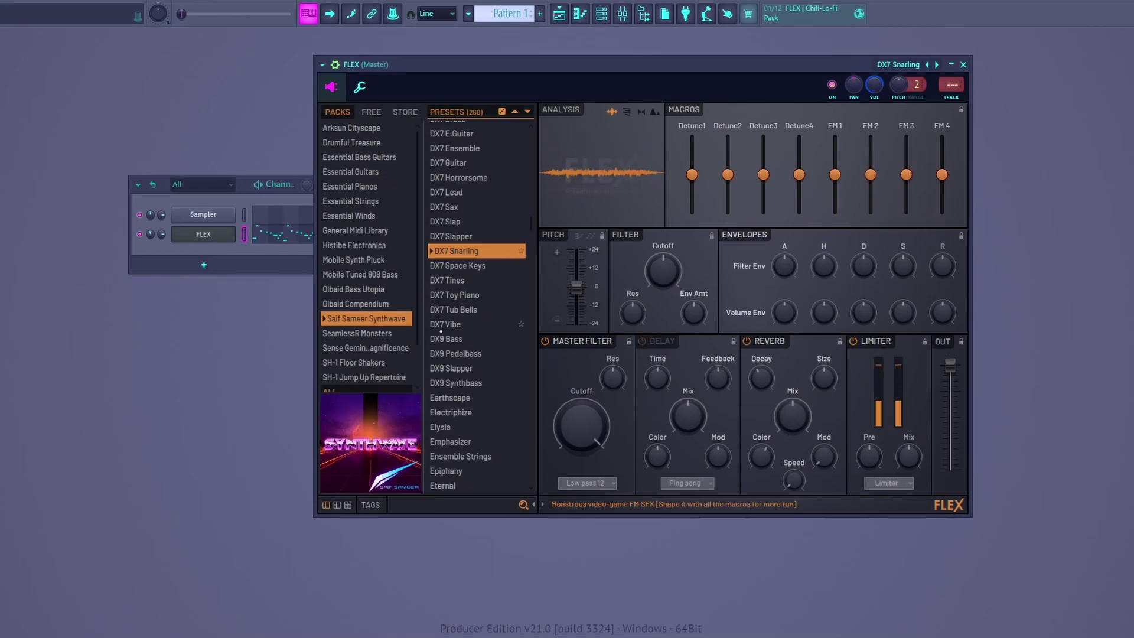
pyautogui.scroll(-12, 440, 332)
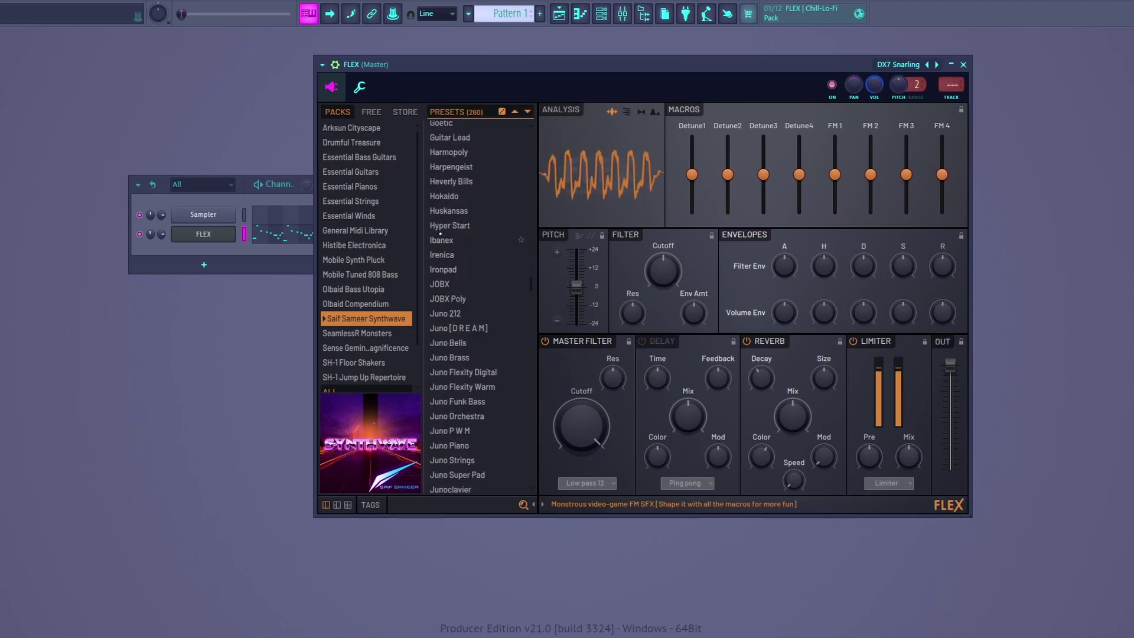
pyautogui.click(458, 223)
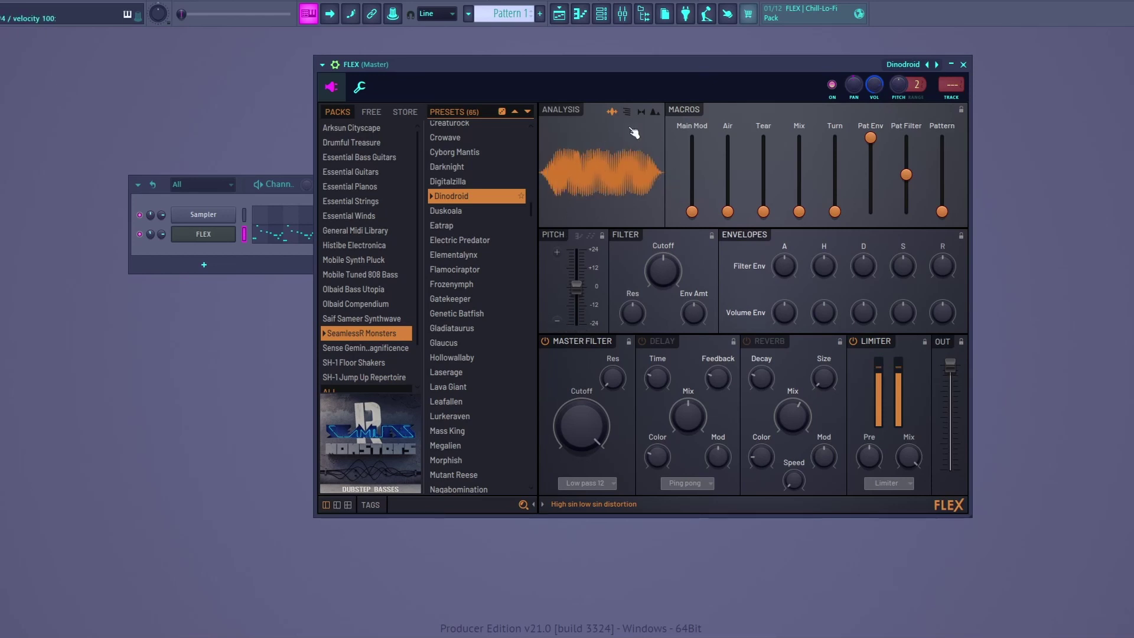
# - Audition presets from the SeamlessR Monsters, Sense Gemini Magnificence and SH-1 Floor Shakers packs, including Classic Lead
pyautogui.press('Down')
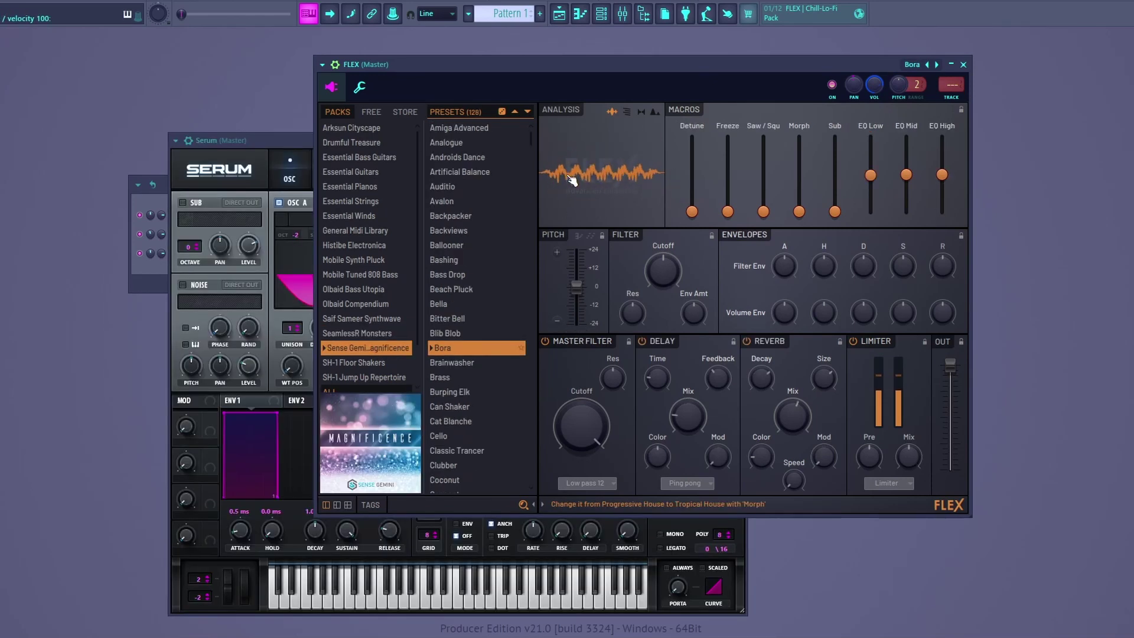
pyautogui.press('Down')
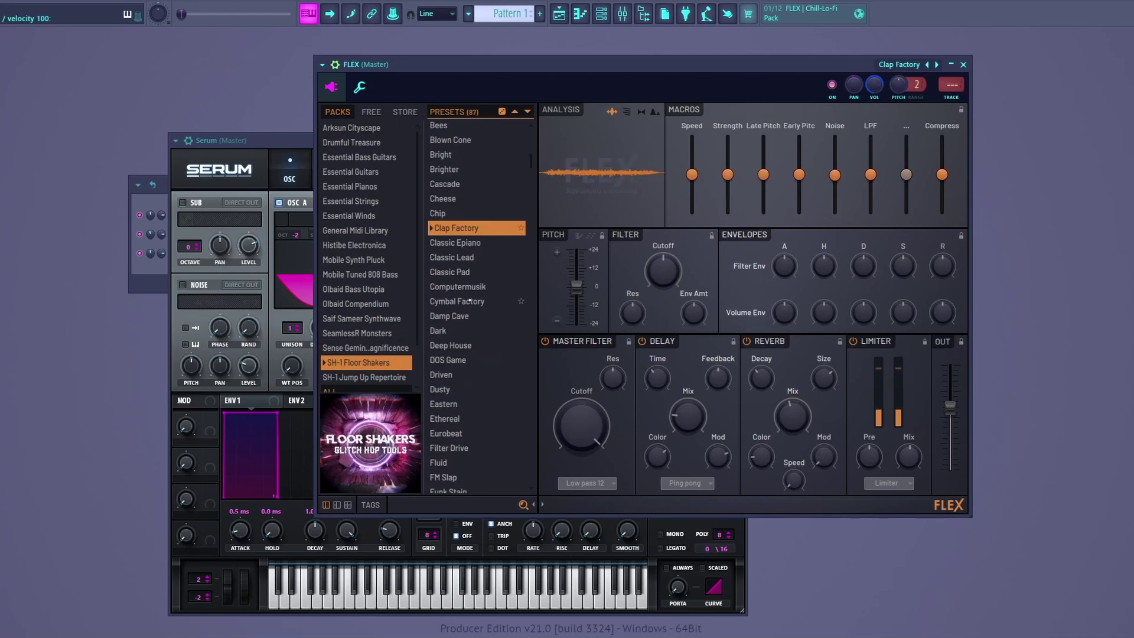
pyautogui.click(459, 258)
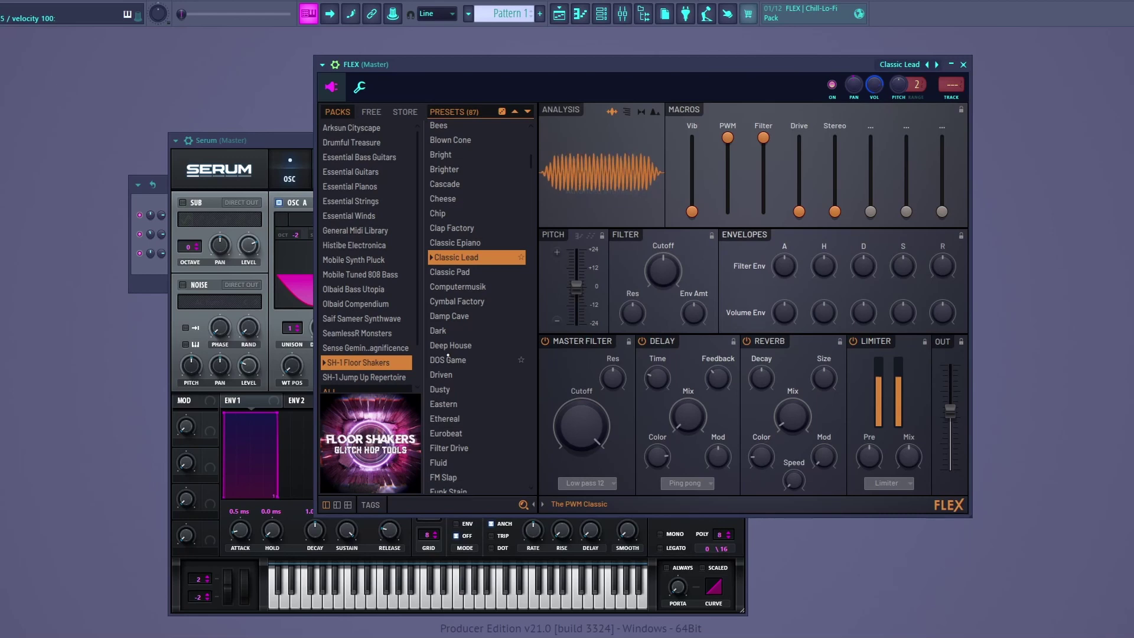
pyautogui.press('Down')
# - Audition Dotted Sparkle and Full Throttle from the SH-1 Jump Up Repertoire pack, and show the channel rack
pyautogui.click(470, 426)
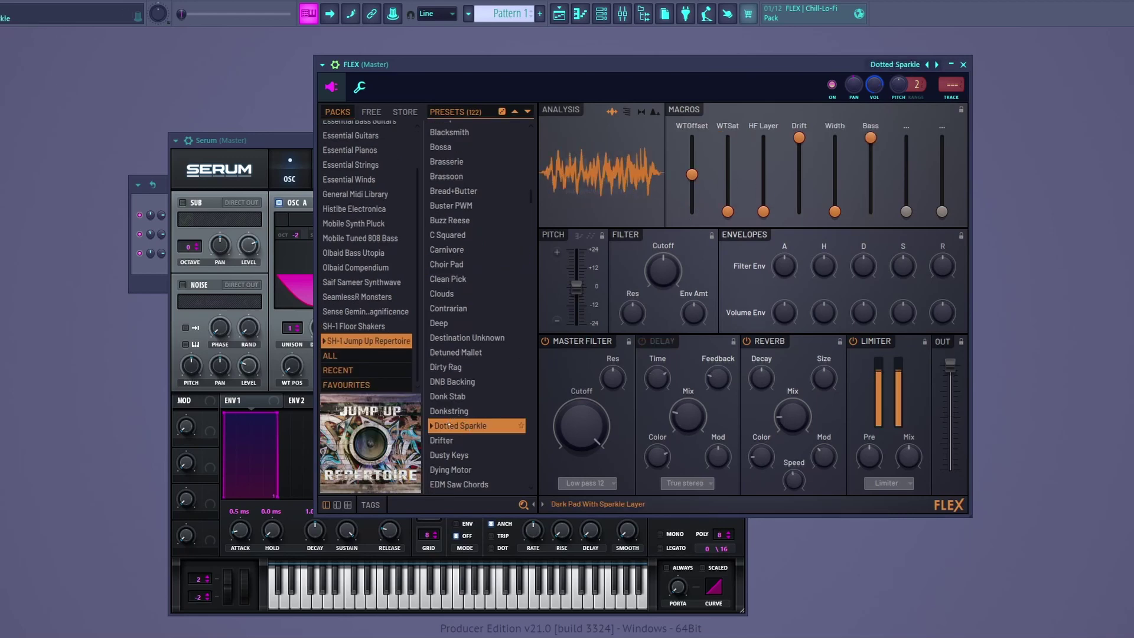
pyautogui.scroll(-5, 449, 426)
pyautogui.click(452, 372)
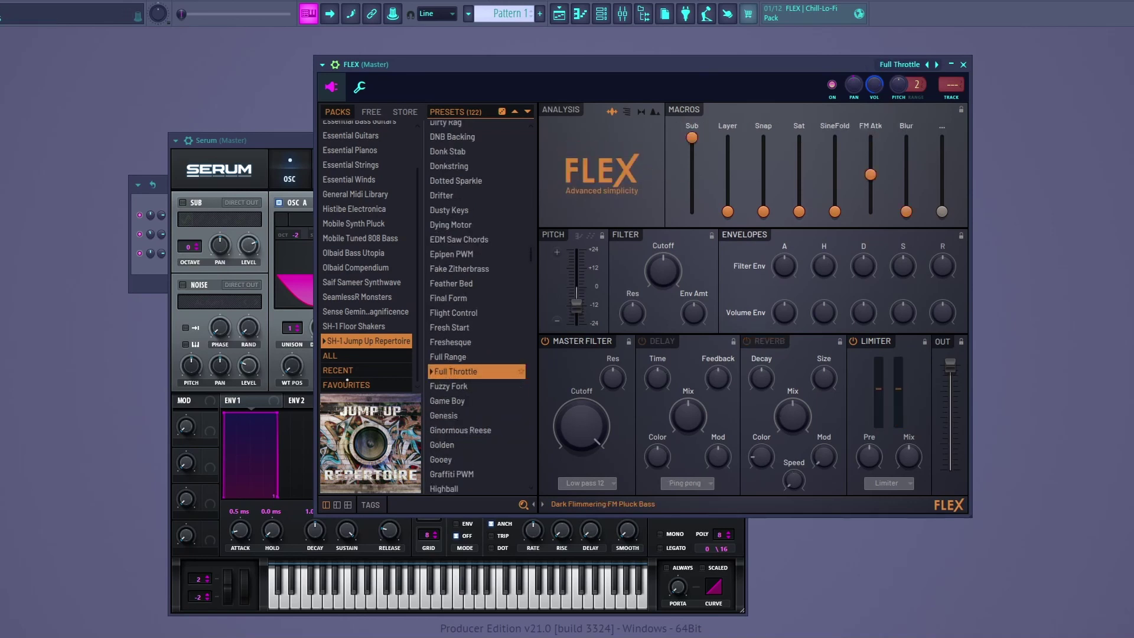
pyautogui.press('F6')
pyautogui.scroll(1, 391, 152)
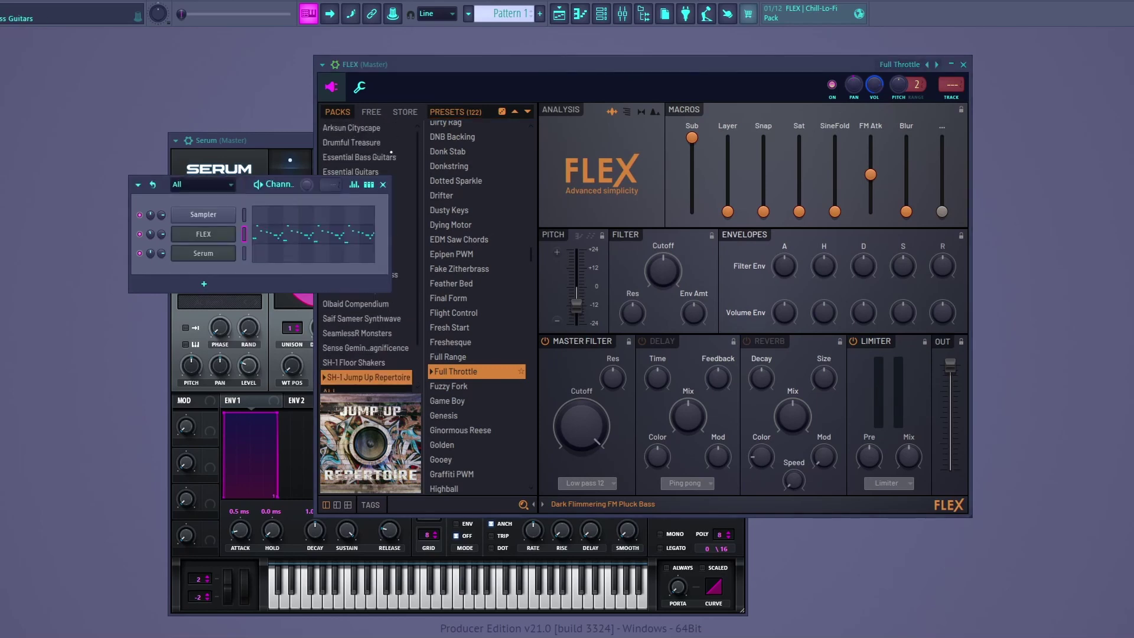